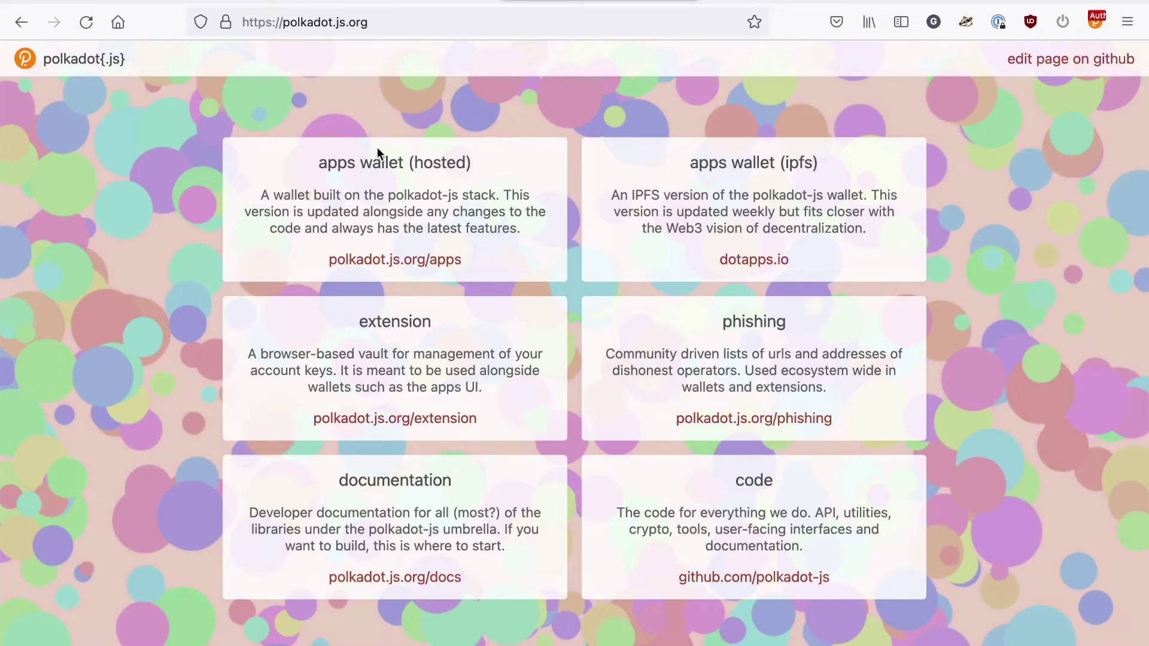
Open the hosted Polkadot.js Apps wallet and confirm it is connected to Calamari via Manta Network 1.
left_click(380, 266)
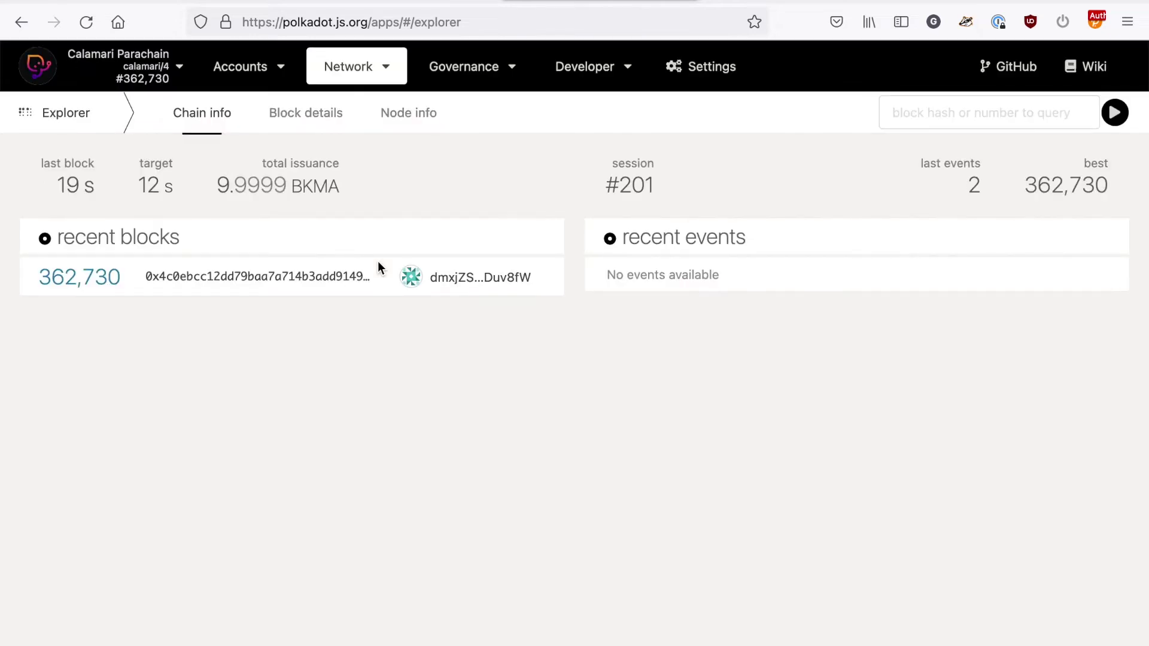
left_click(181, 67)
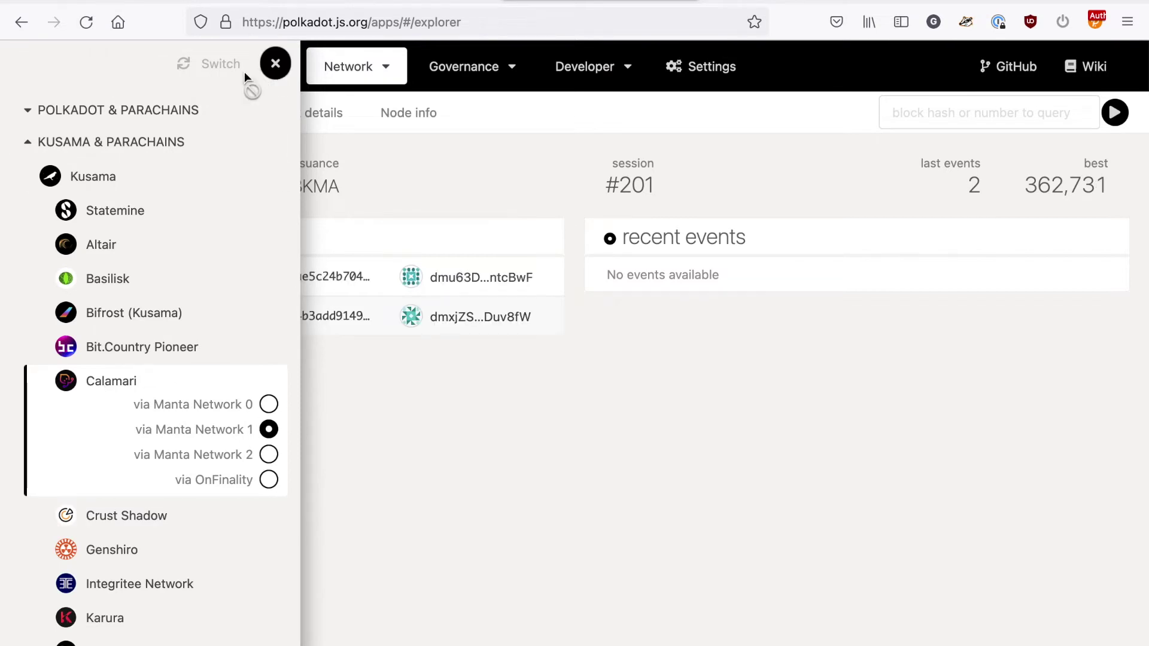
left_click(275, 63)
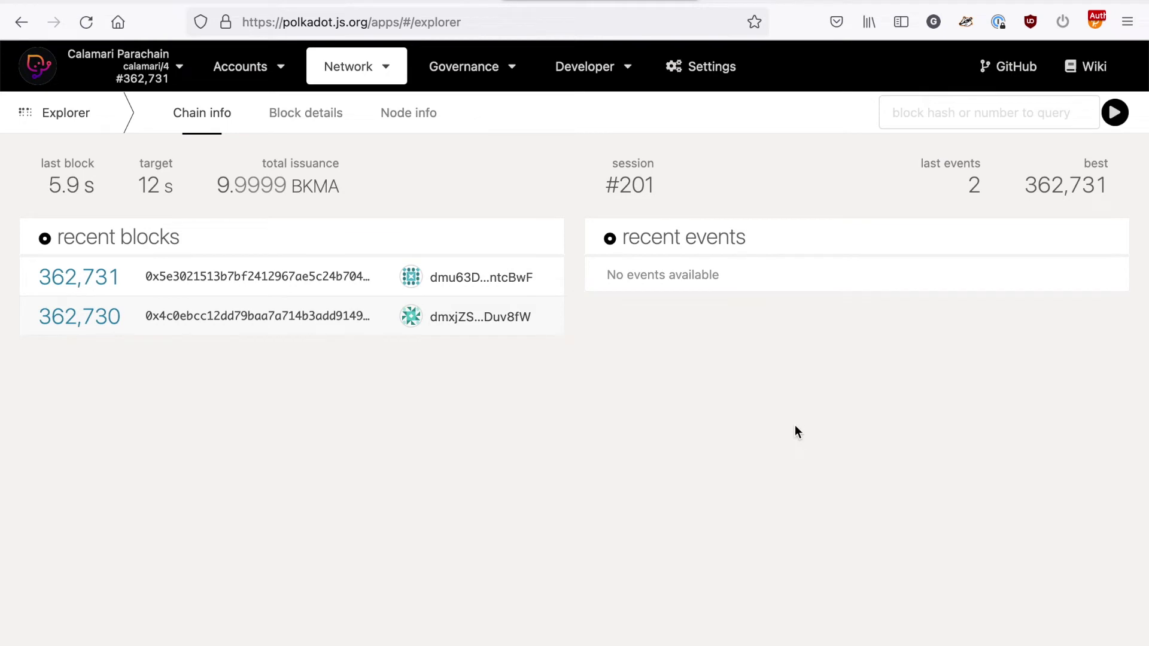
mouse_move(516, 82)
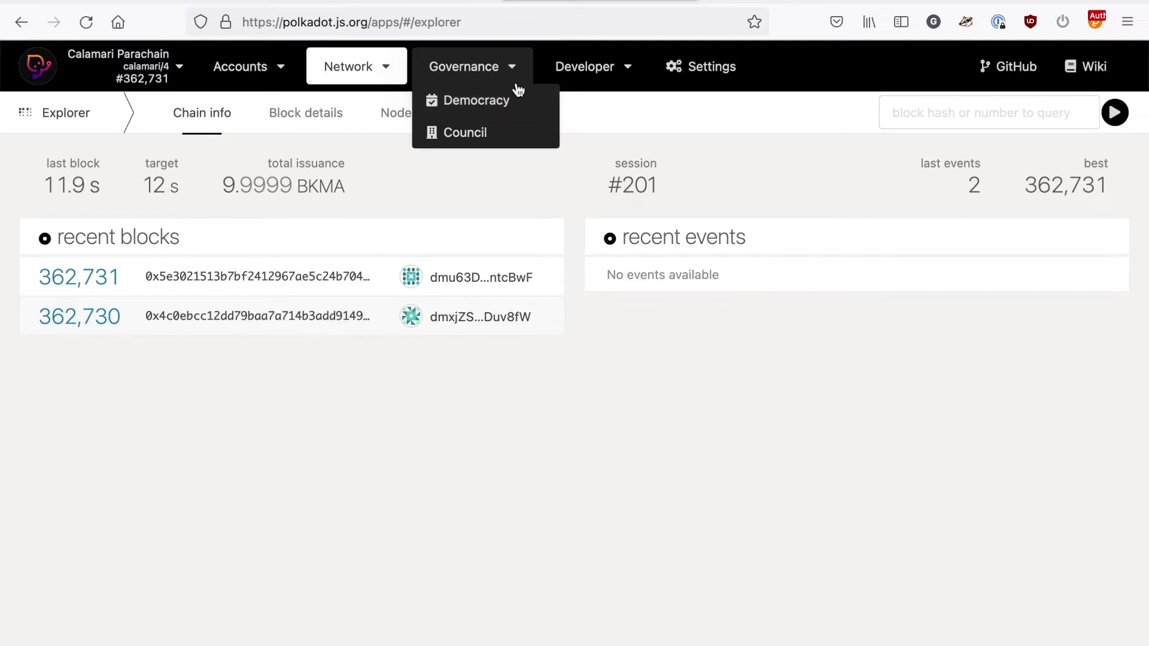
Go to Governance > Democracy to view the system.remark referendum and its Aye/Nay tallies.
left_click(534, 105)
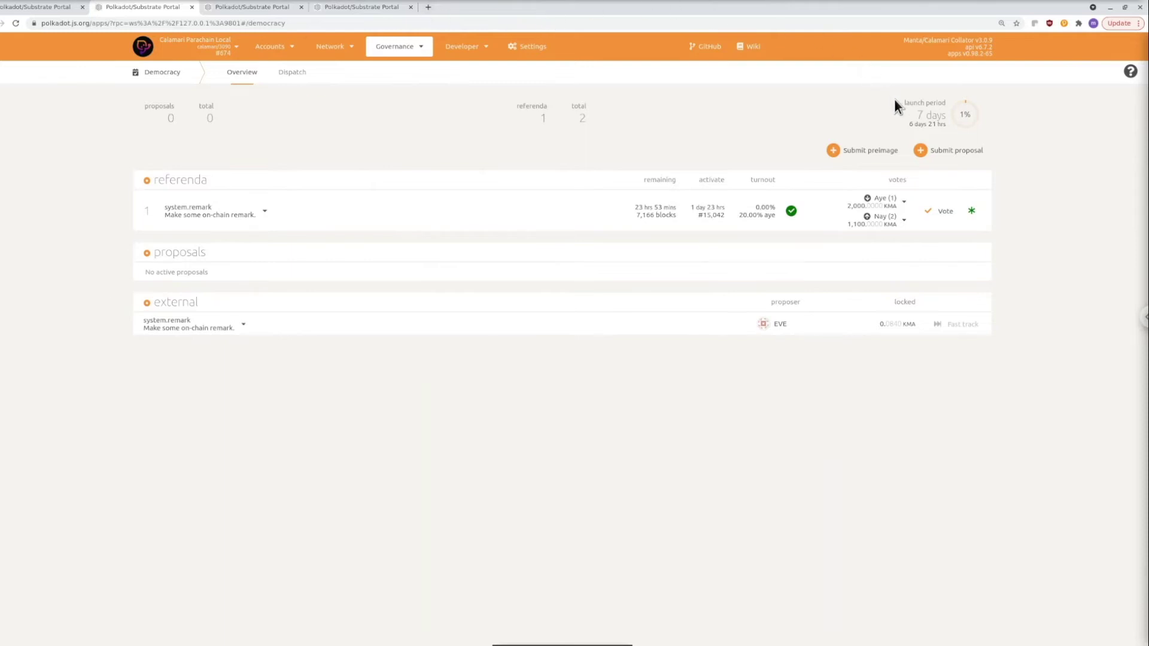
left_click(946, 125)
left_click(223, 213)
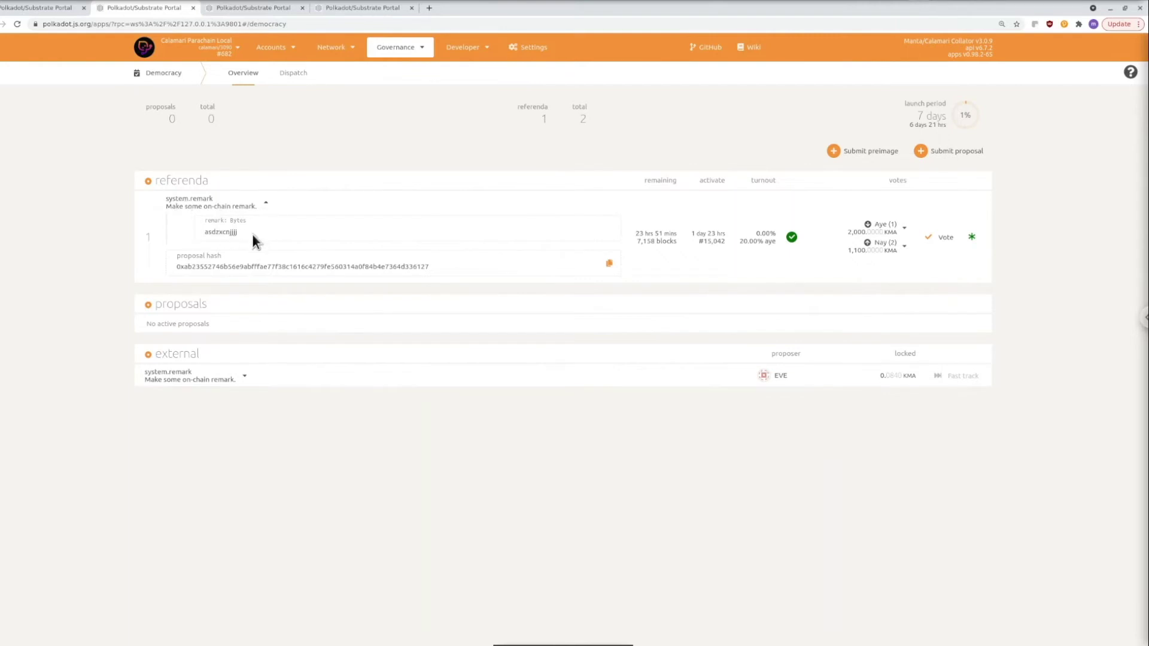
left_click(264, 205)
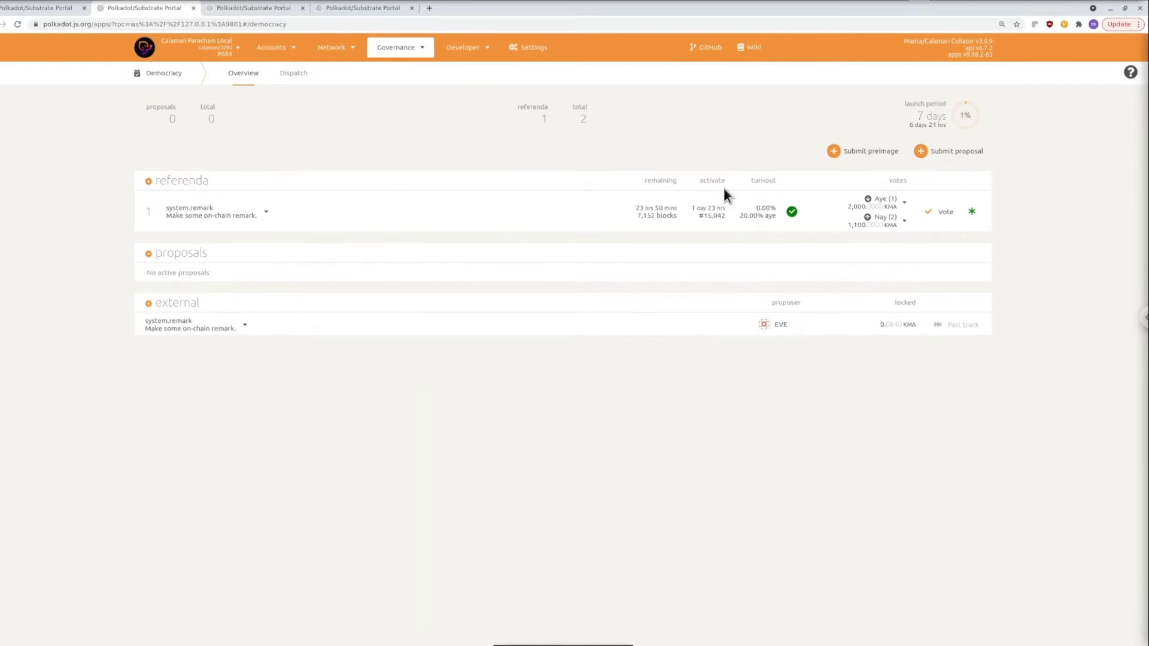
left_click(940, 215)
Inspect the vote dialog's 1000 KMA amount and conviction lockup options, closing and reopening it.
left_click(376, 163)
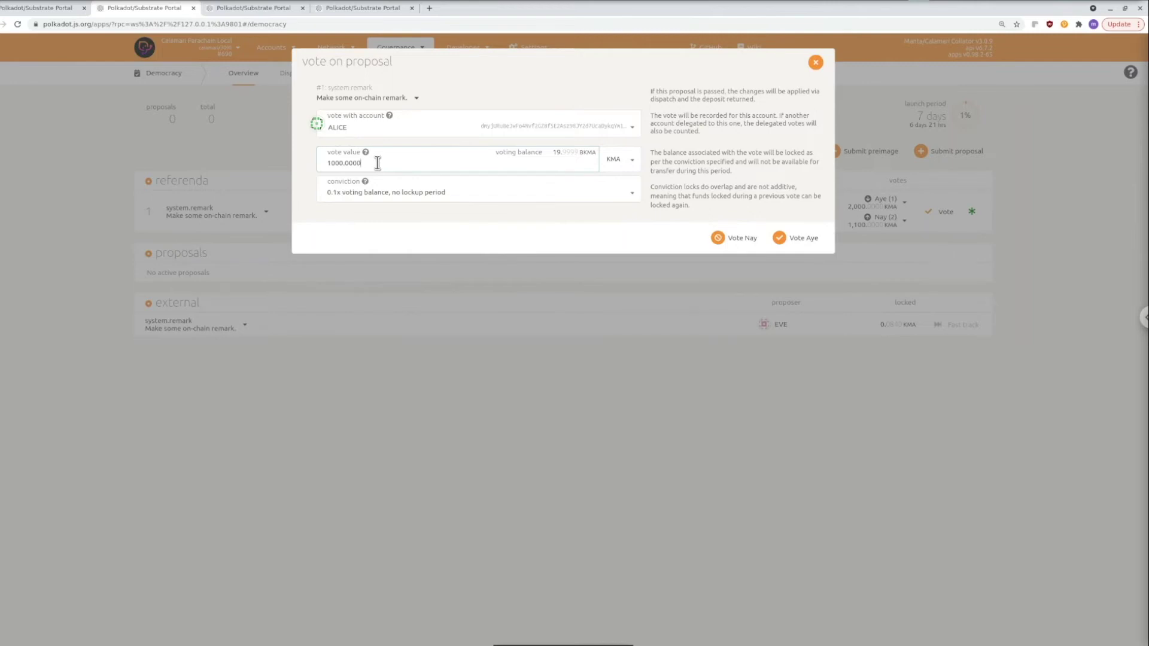
left_click(815, 62)
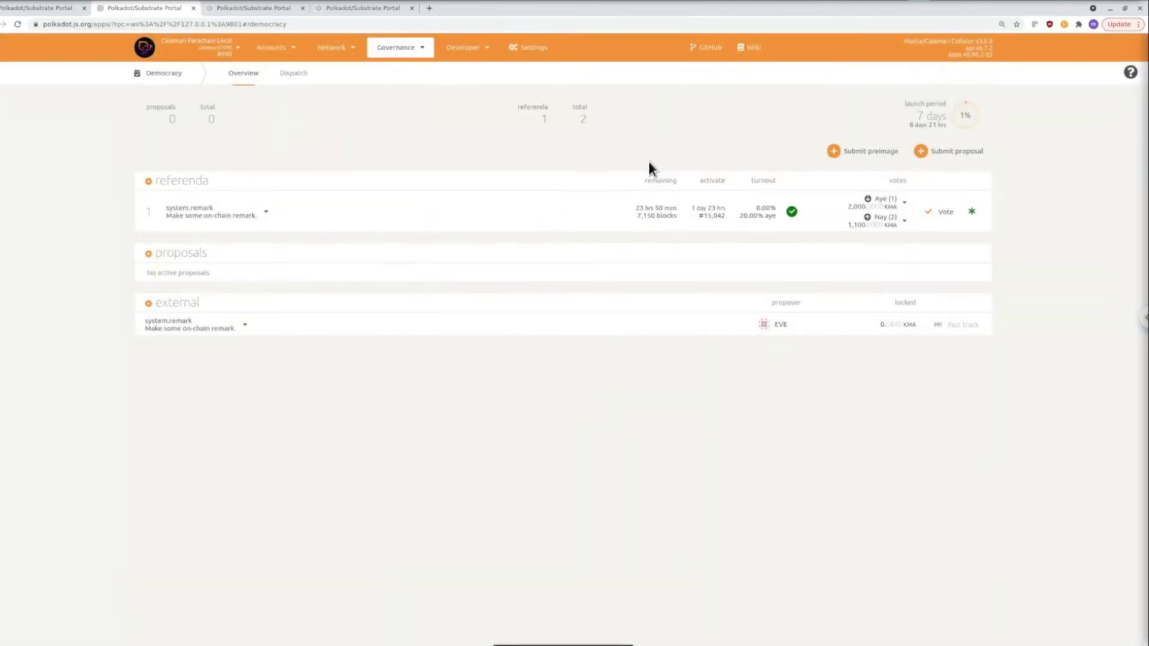
left_click(947, 213)
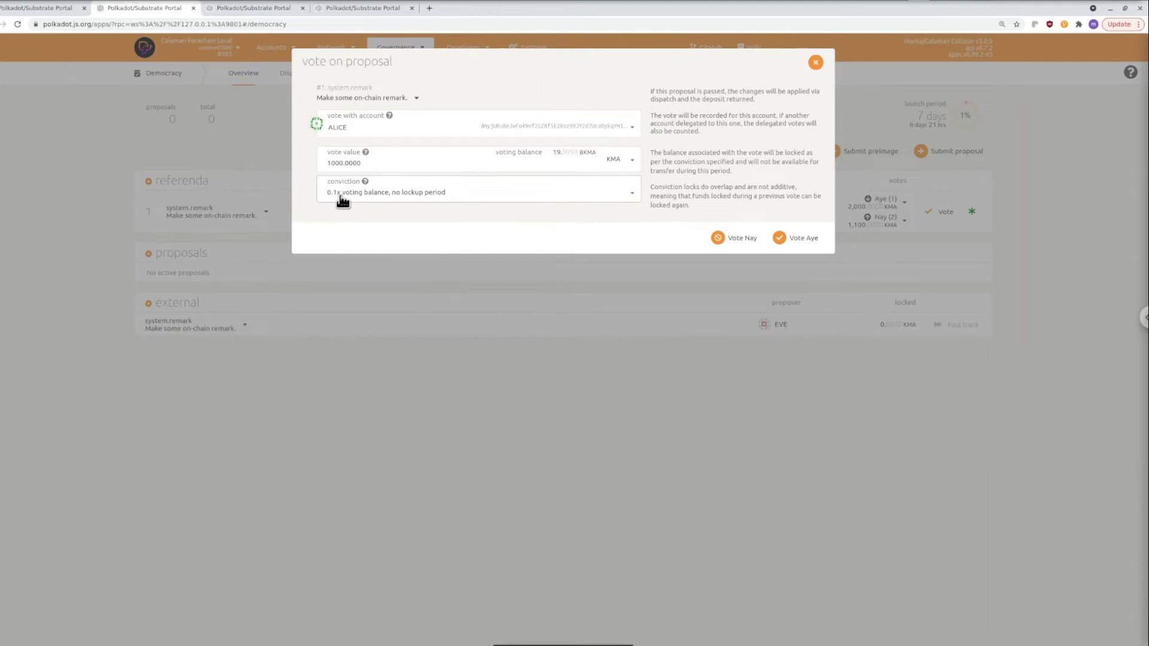
left_click(364, 193)
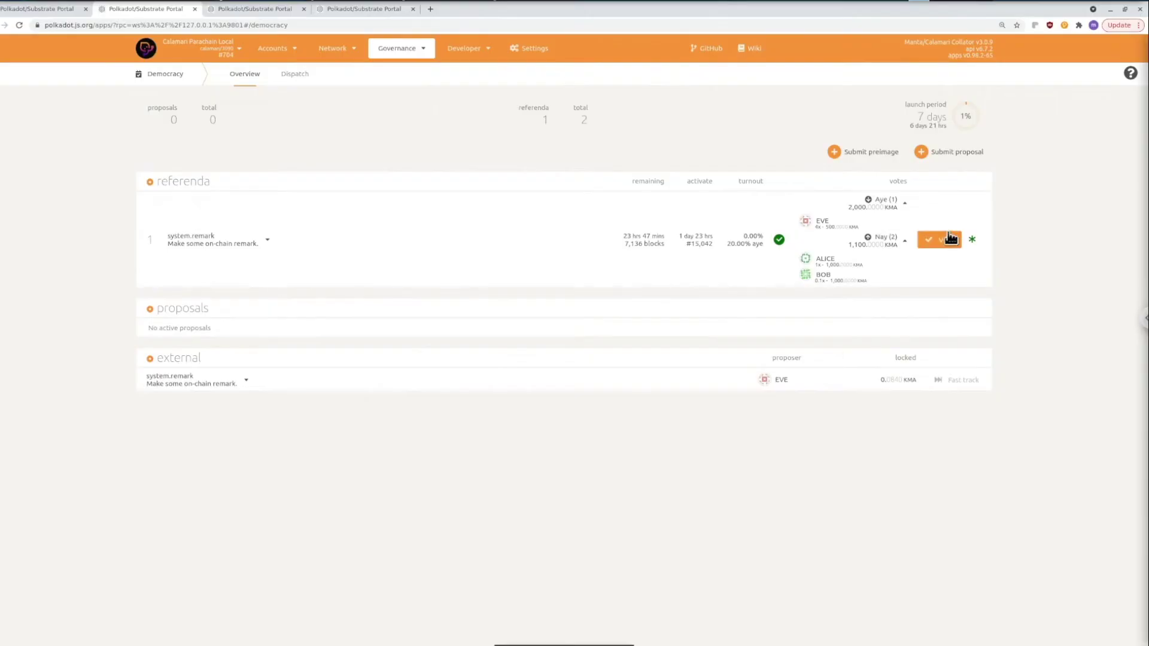
left_click(950, 238)
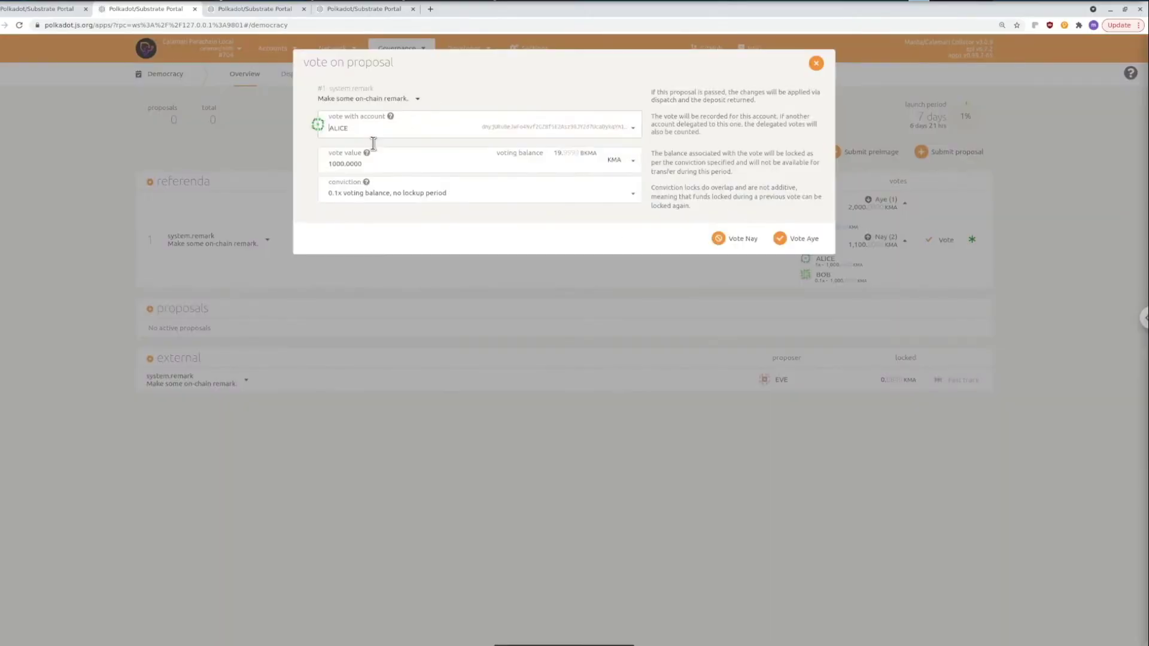
Pick CHARLIE as the voting account and set the vote value to 1000 KMA.
left_click(371, 134)
scroll(371, 267, "down", 1)
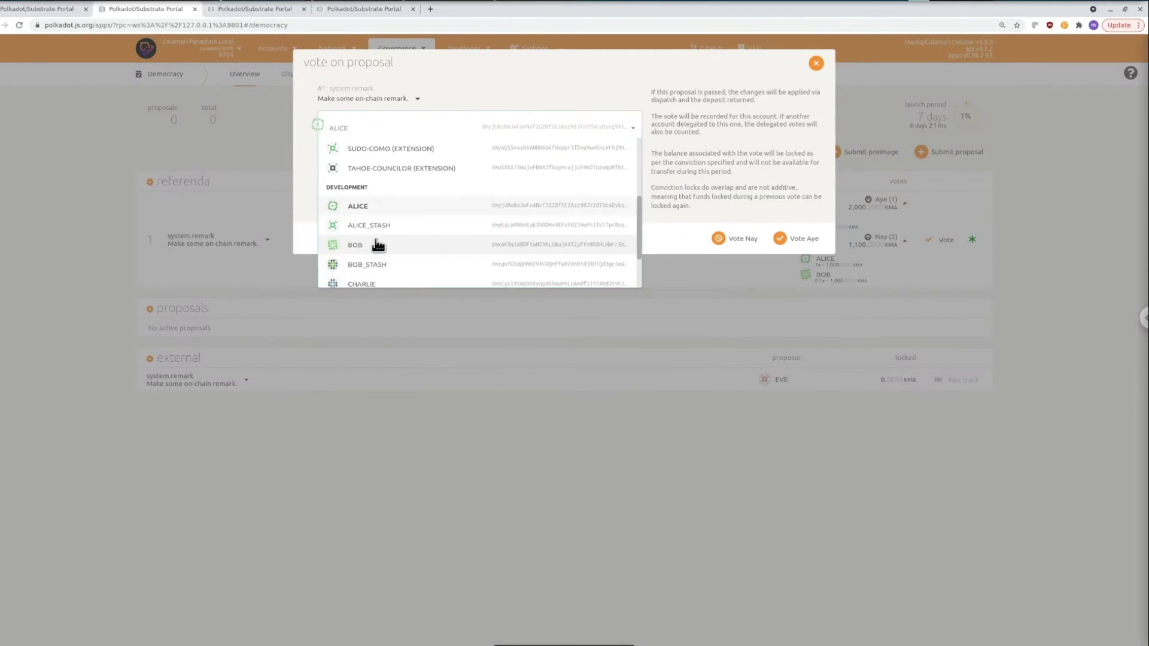
scroll(377, 244, "down", 3)
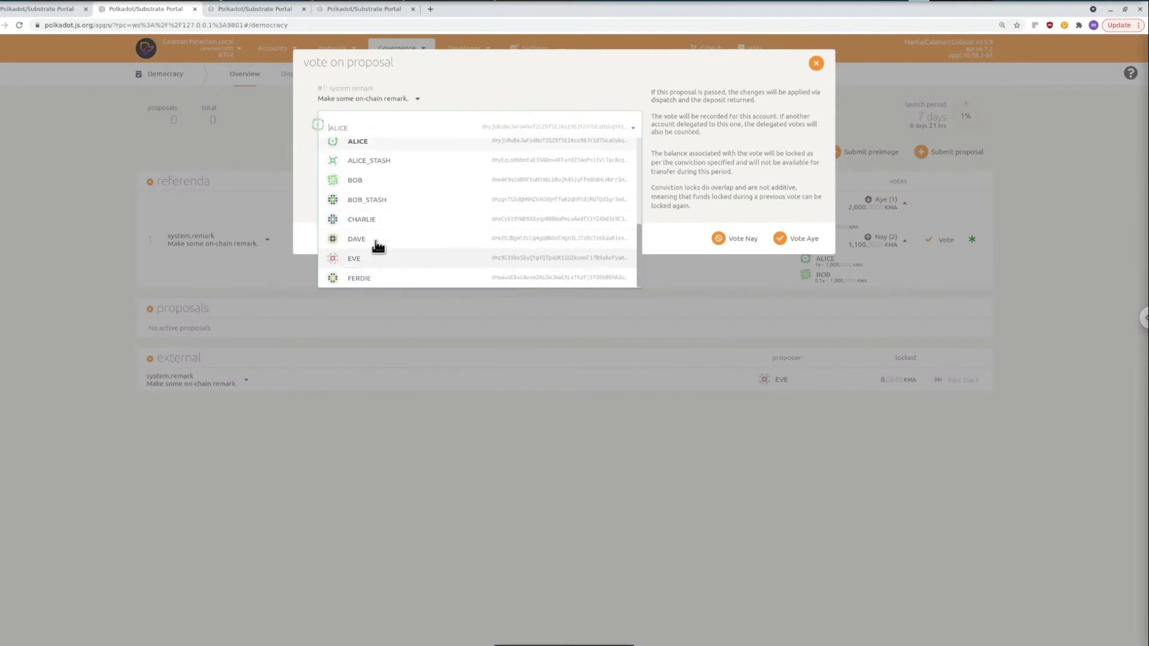
left_click(384, 219)
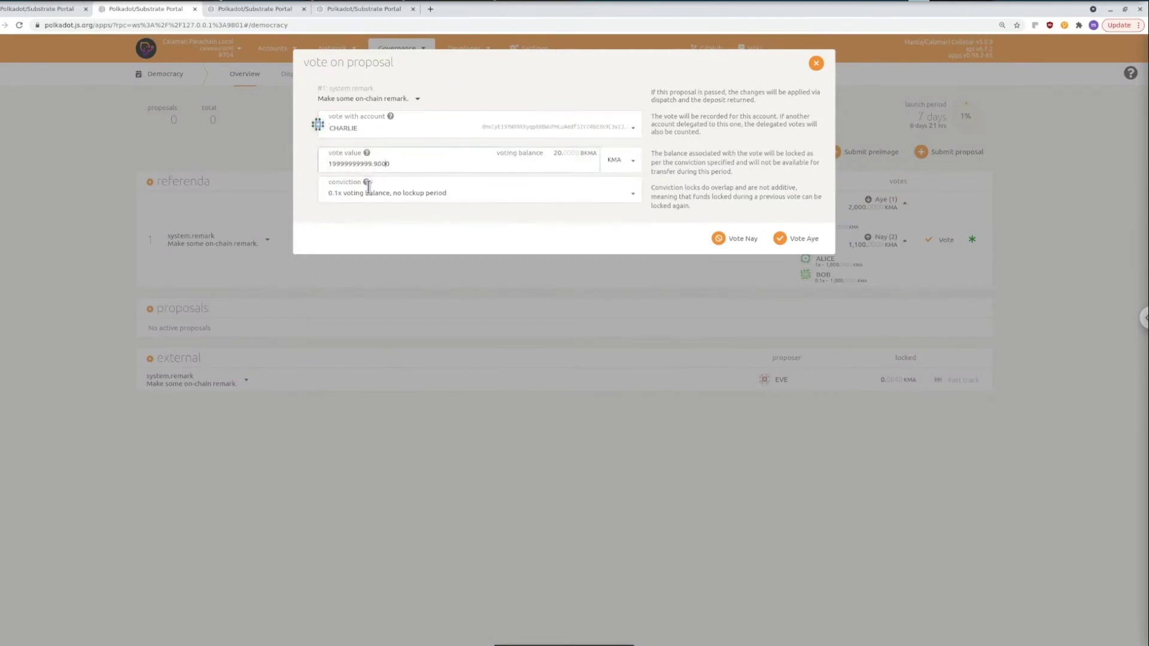
double_click(352, 164)
type("1000")
Vote Aye, sign and submit the transaction, then reload to refresh the tallies.
left_click(812, 238)
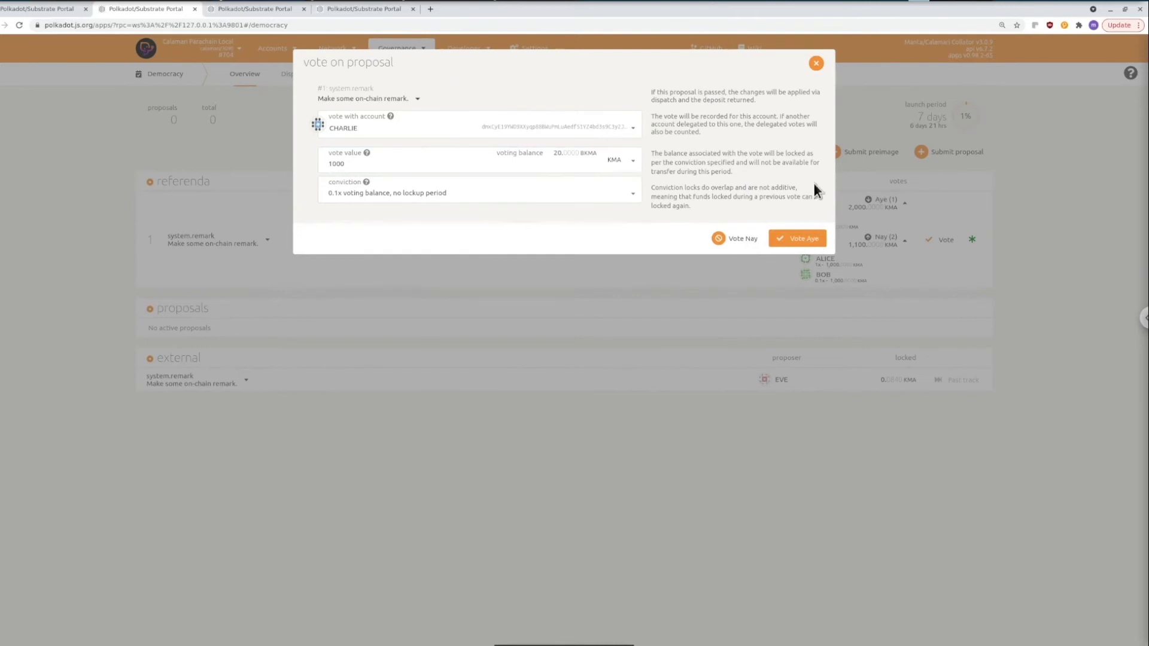
left_click(795, 248)
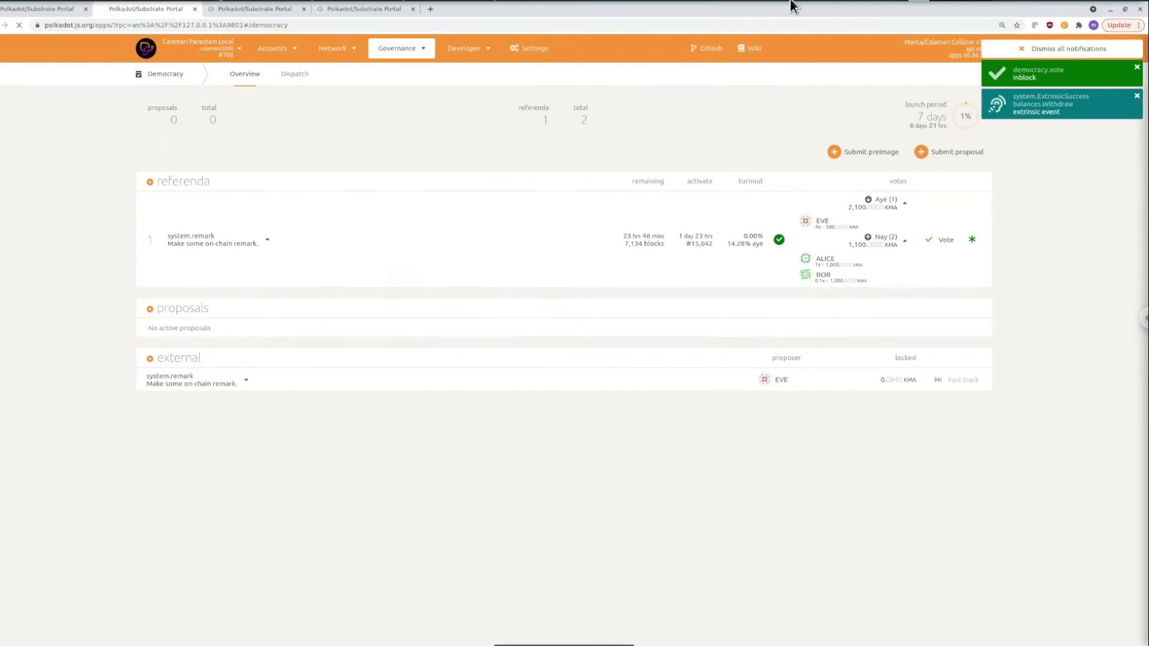
key("F5")
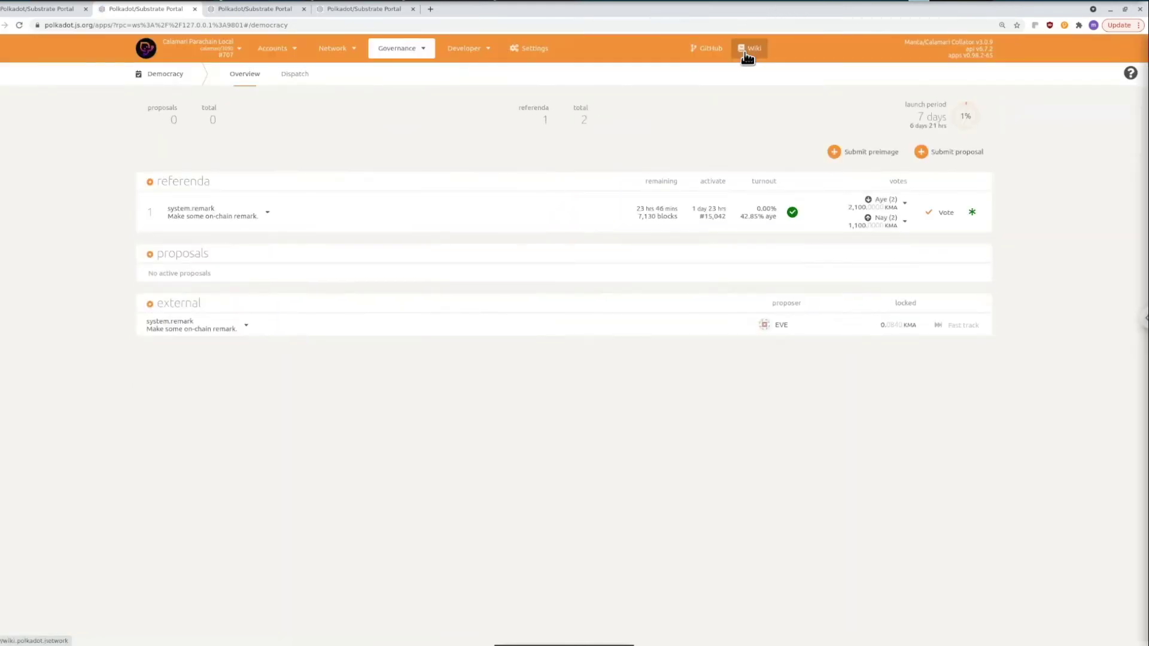
Confirm CHARLIE is listed among Aye voters and has 1,000 KMA locked in account details.
left_click(878, 208)
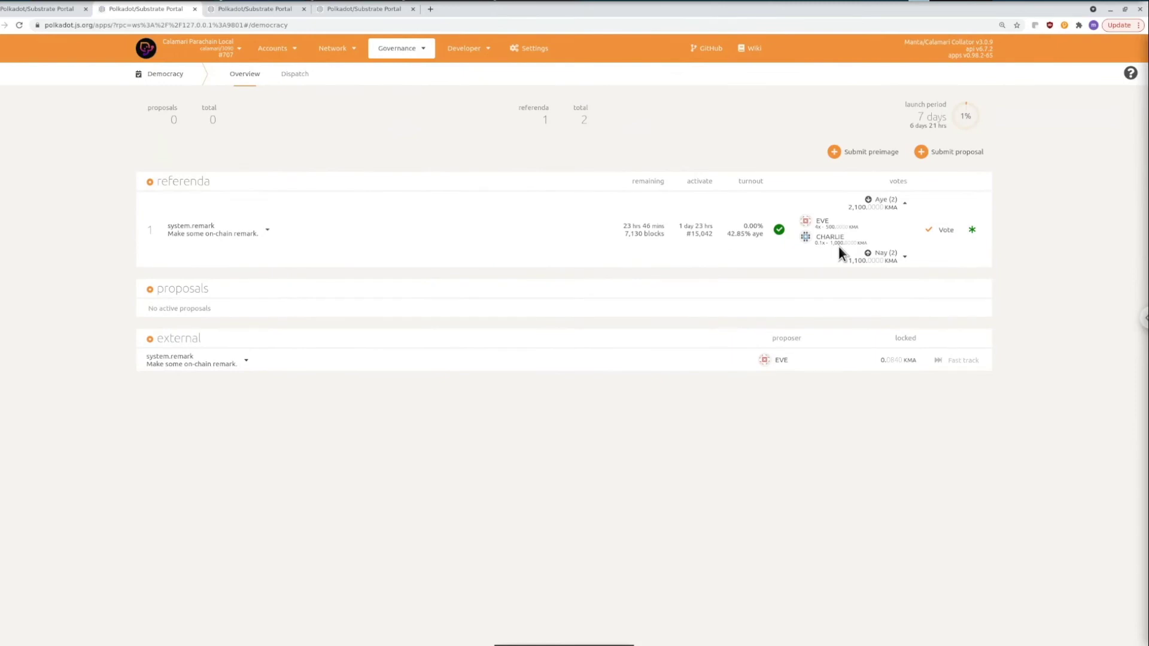
key("ctrl+Tab")
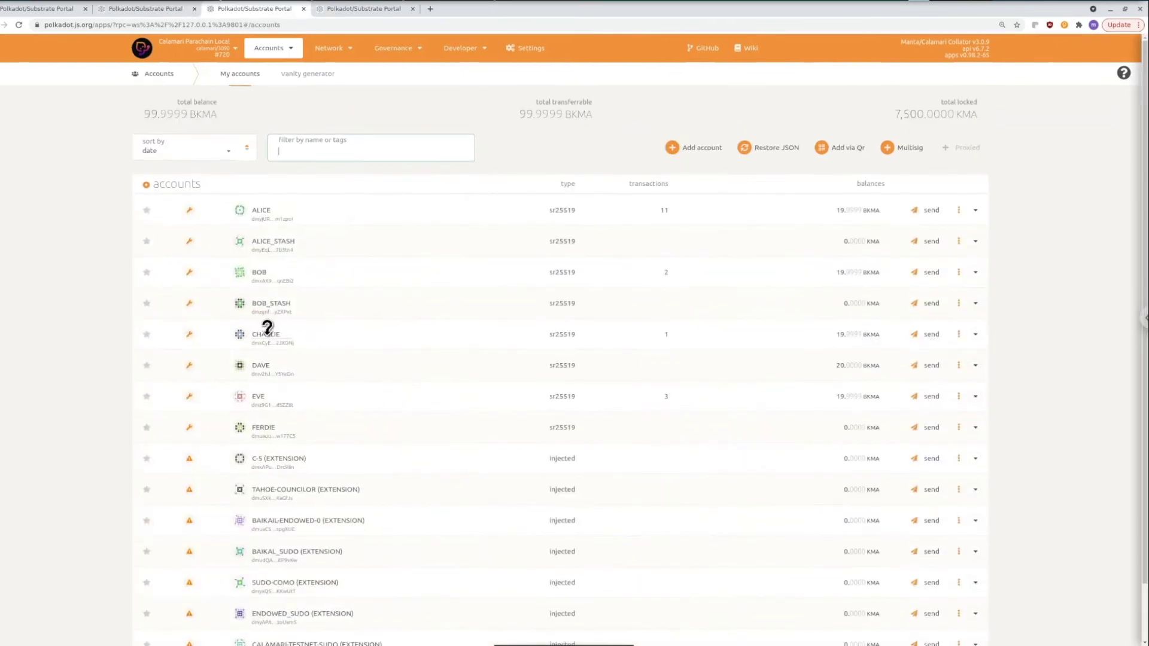
left_click(267, 333)
mouse_move(935, 217)
left_mouse_down()
mouse_move(1075, 219)
mouse_move(926, 223)
mouse_move(935, 217)
left_mouse_up()
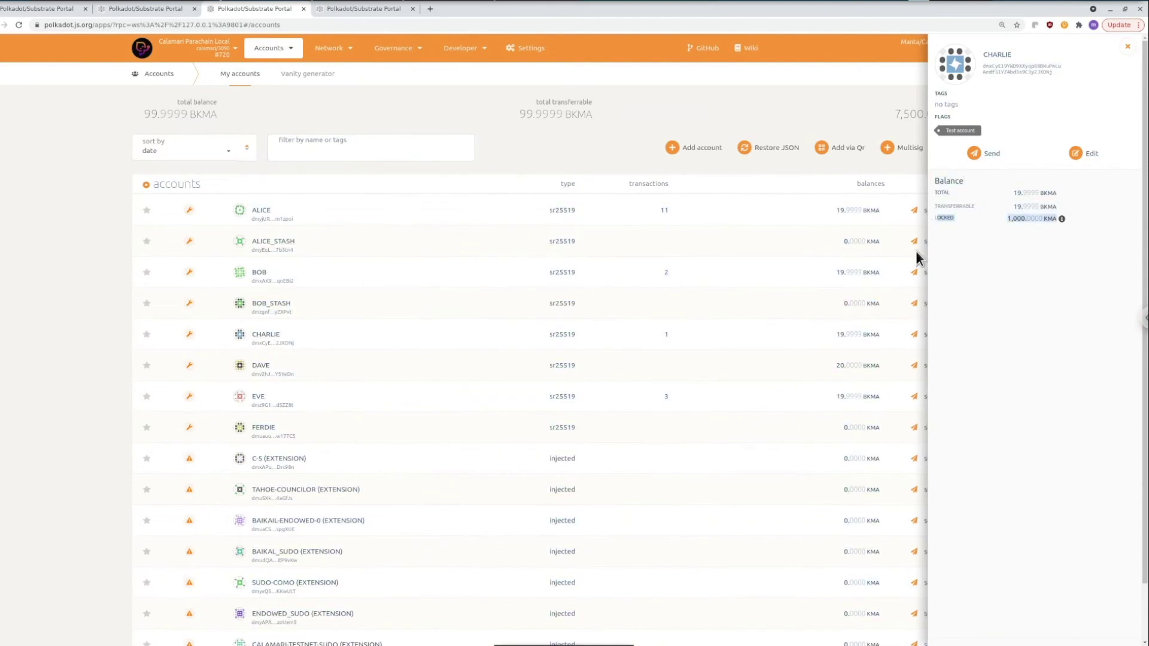
left_click(992, 127)
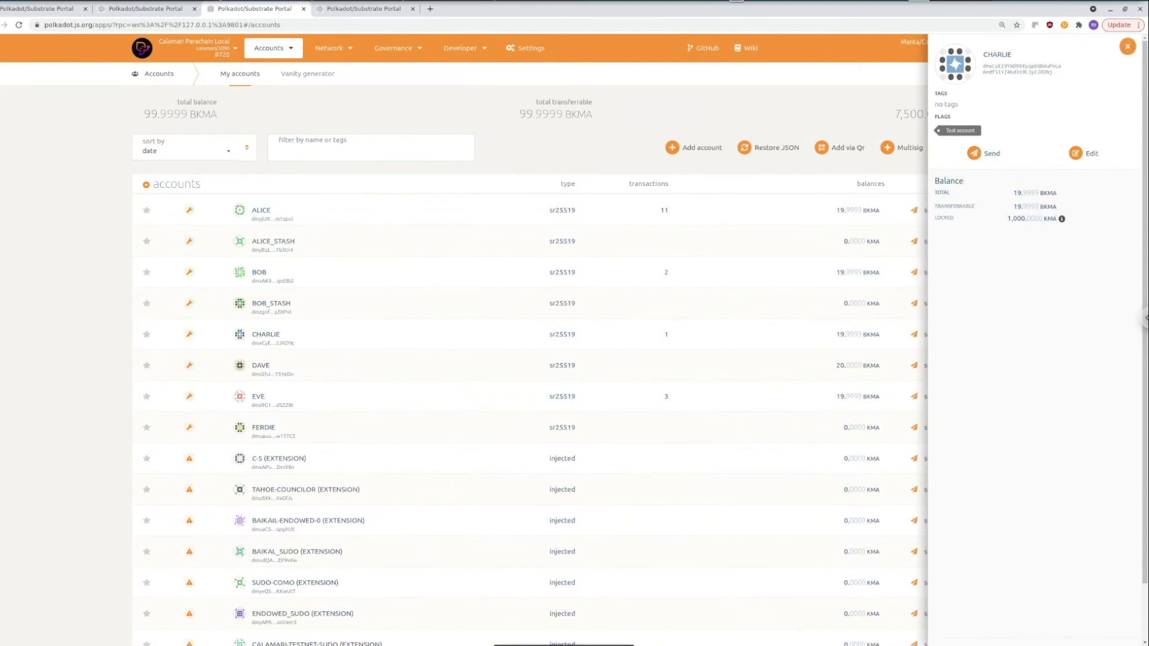
left_click(1125, 48)
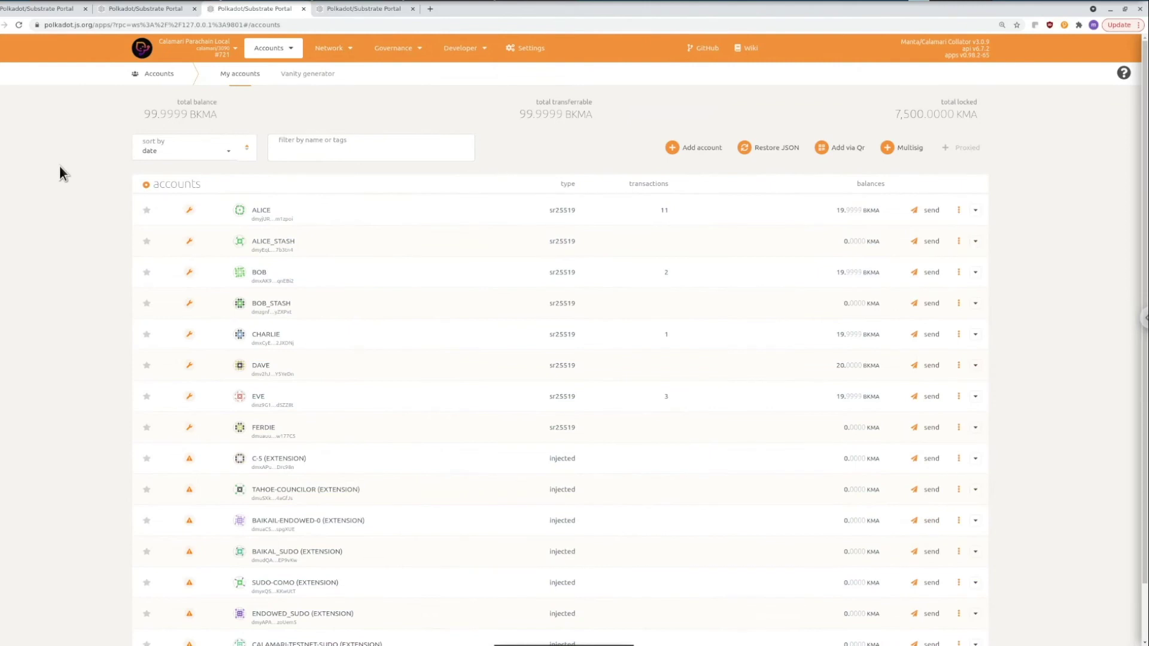
key("ctrl+Tab")
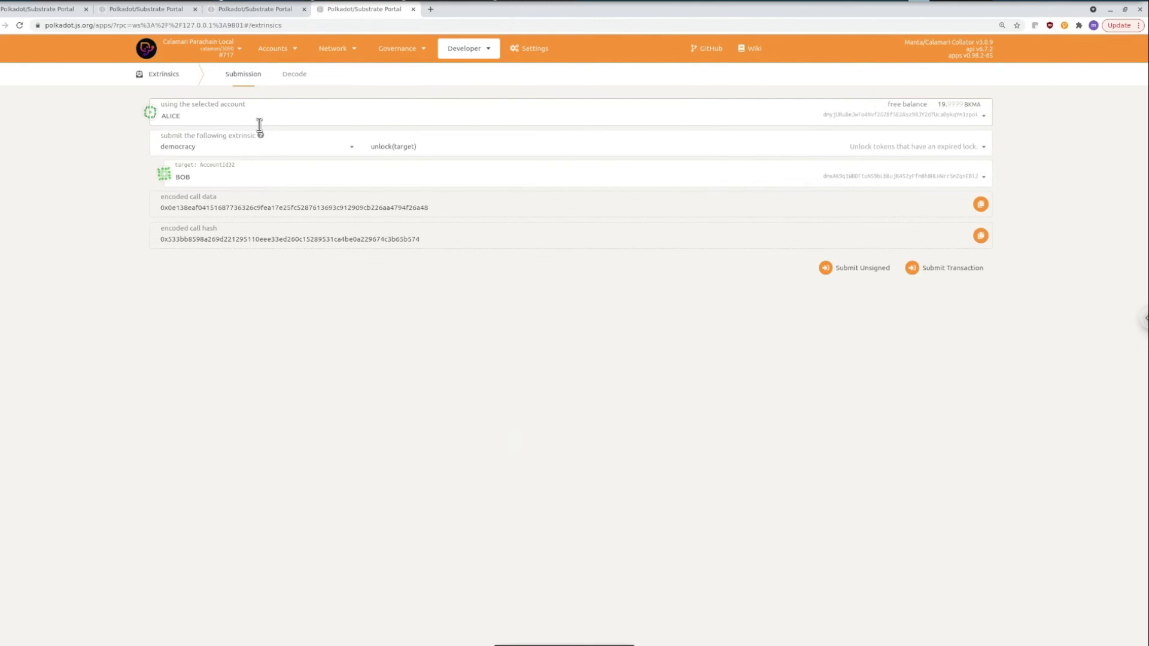
Set CHARLIE as sender of a democracy.removeVote call with referendum index 1.
left_click(184, 118)
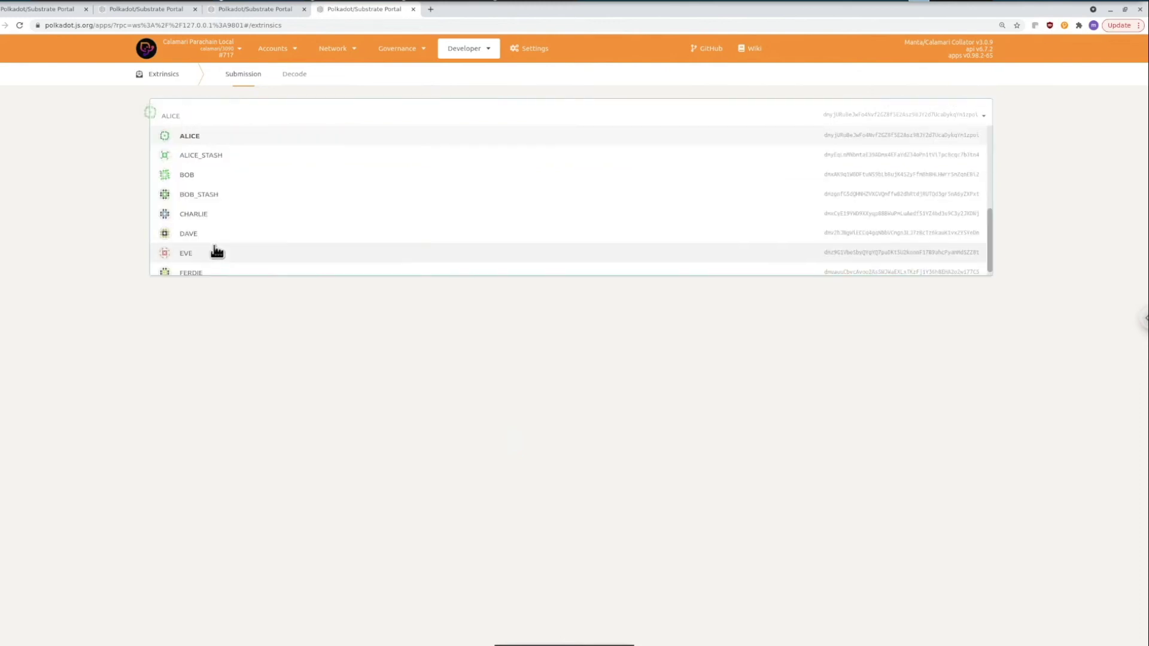
left_click(211, 215)
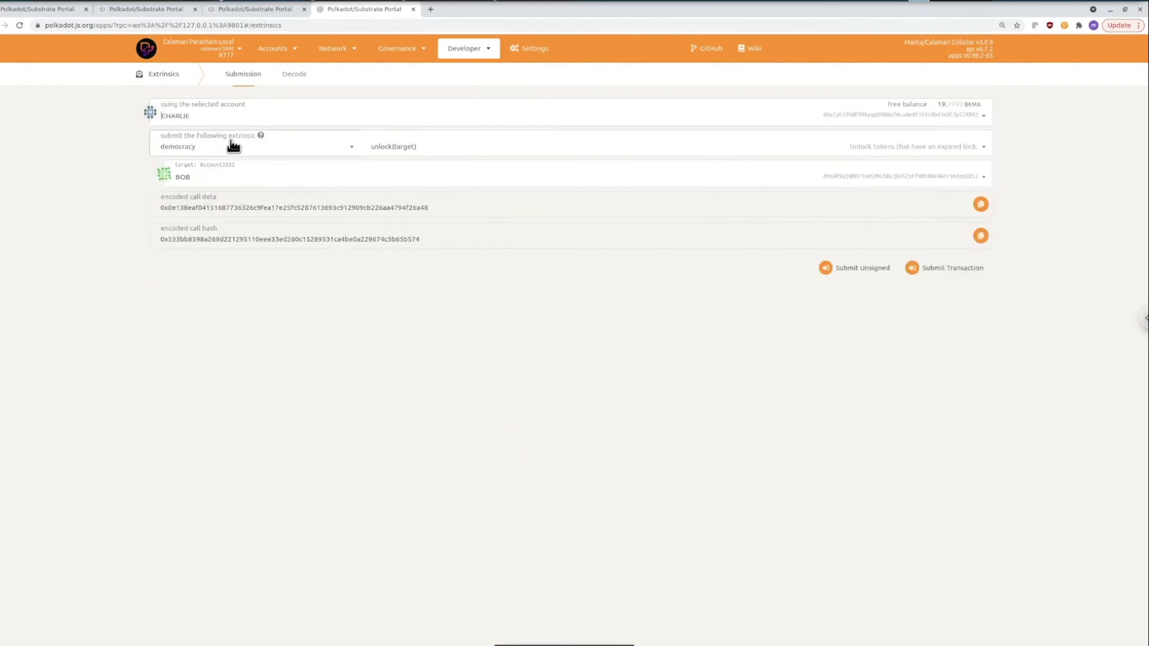
left_click(393, 144)
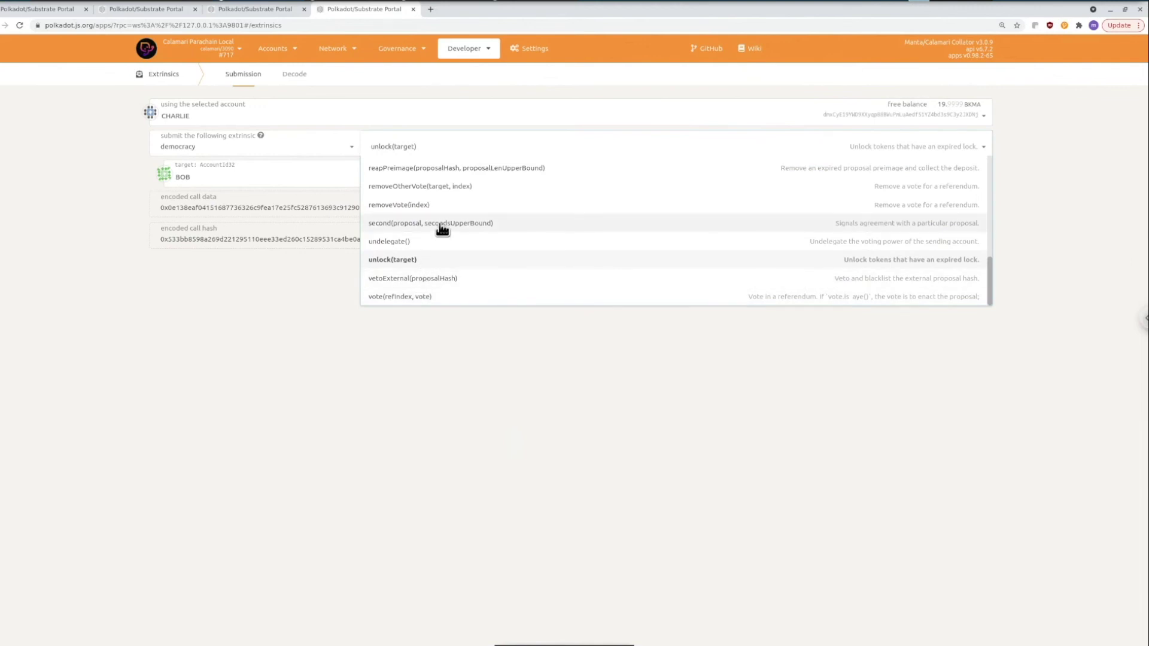
left_click(432, 204)
key("ctrl+1")
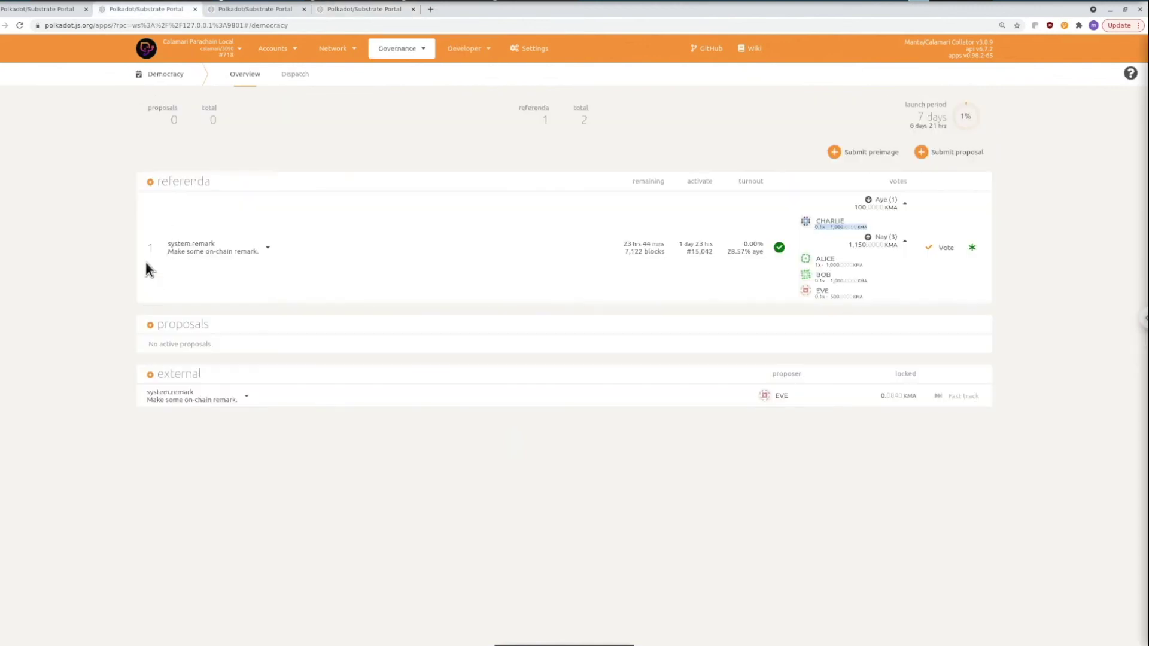
left_click(380, 9)
type("1")
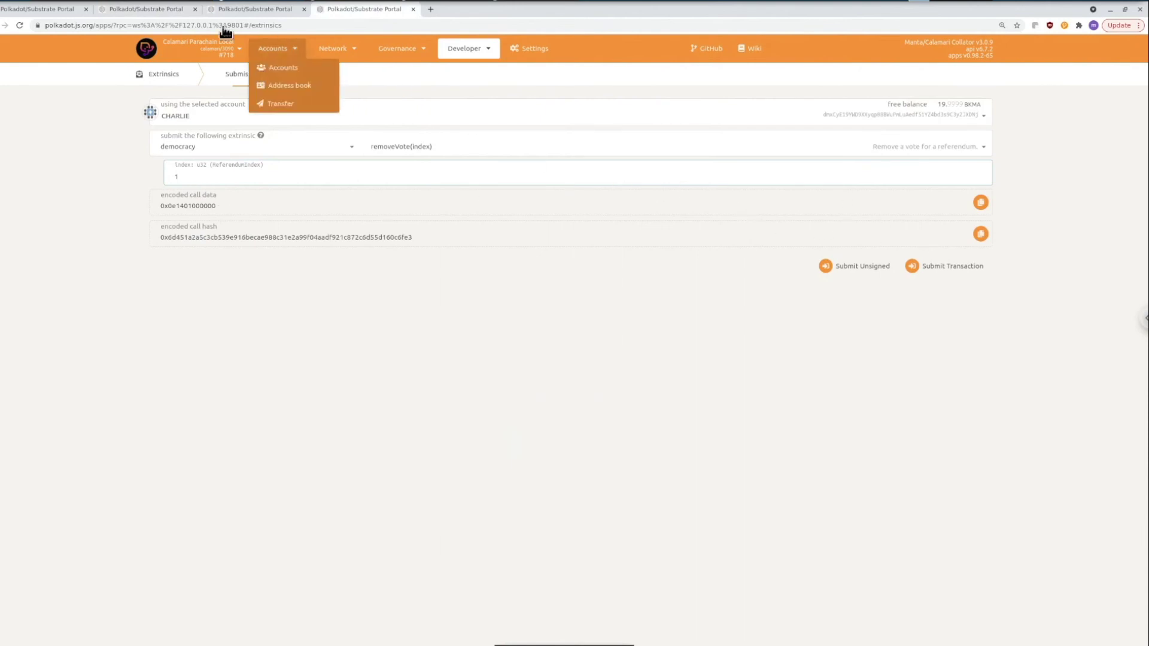
Switch the call to democracy.unlock(target) with CHARLIE as the target.
left_click(419, 148)
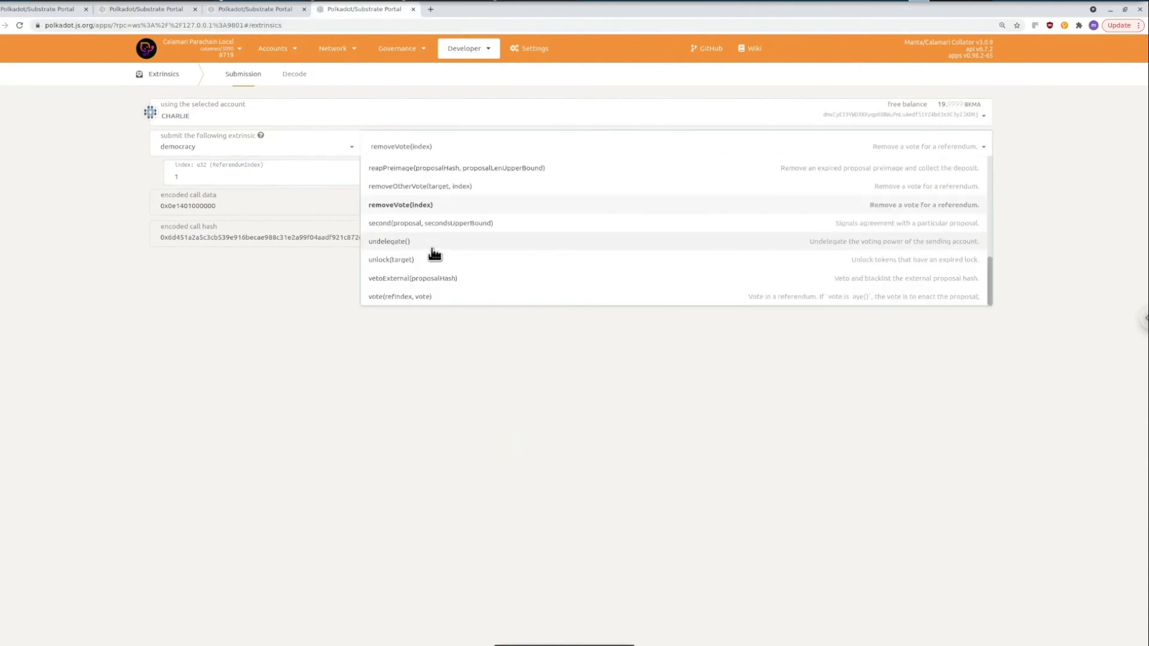
left_click(404, 256)
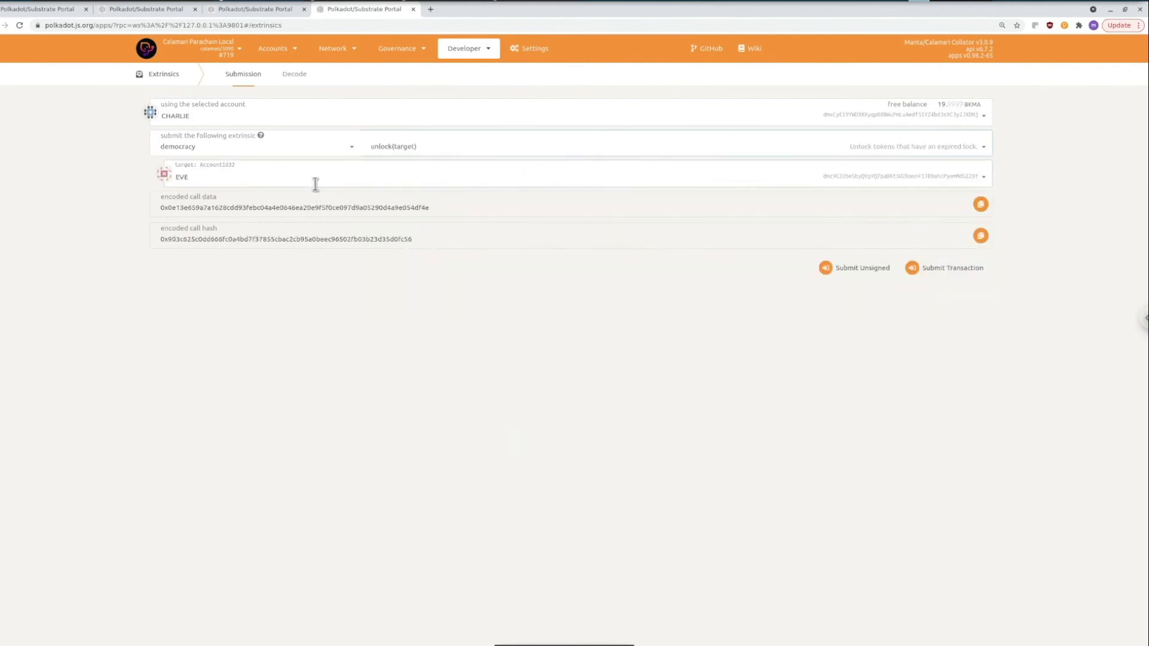
left_click(184, 180)
left_click(298, 291)
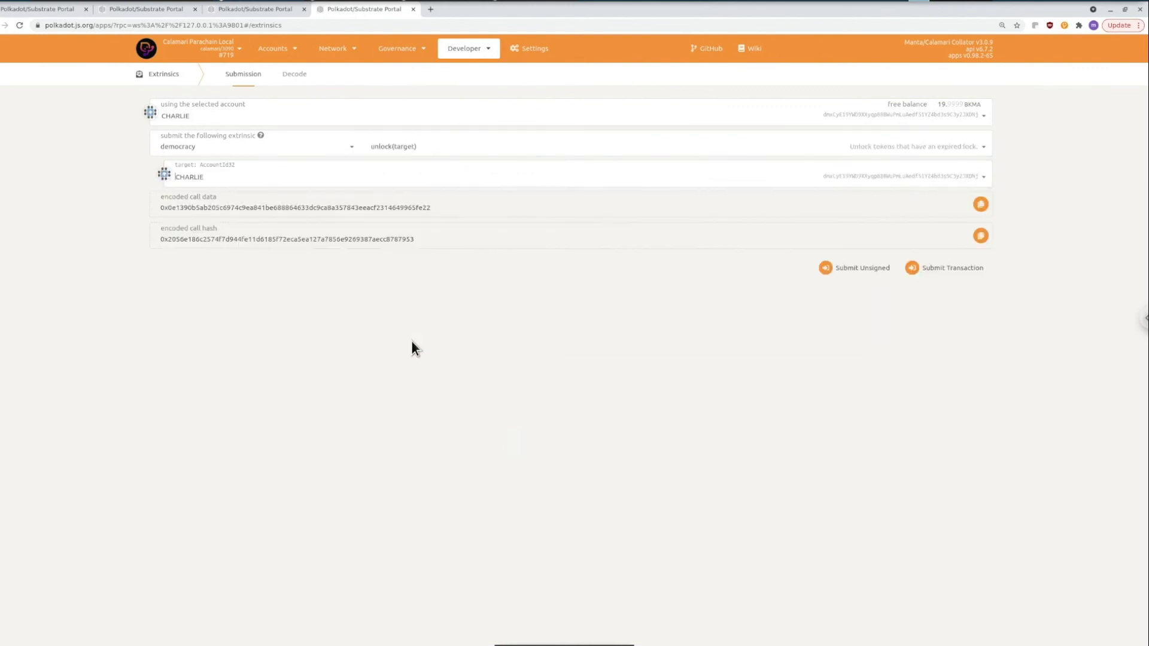